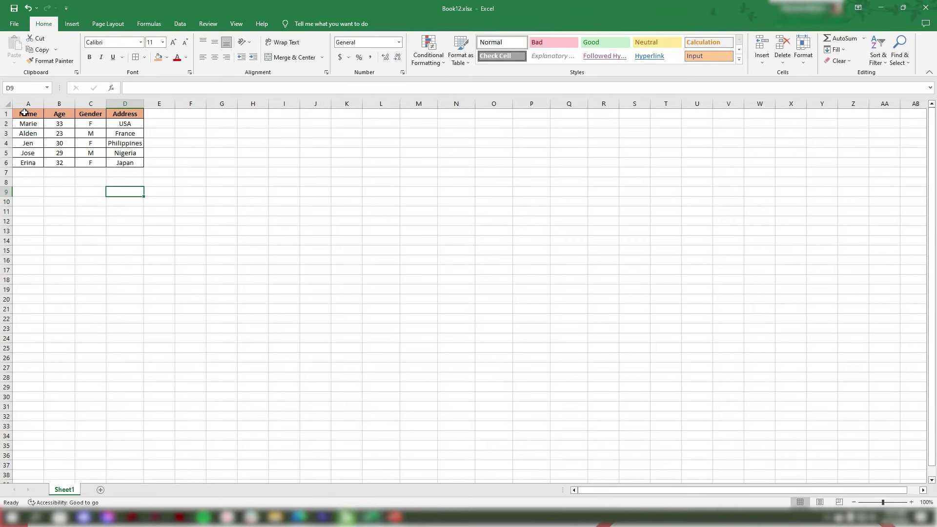
- Copy the Name, Age, Gender and Address table (A1:D6) in Excel
drag(25, 114, 119, 160)
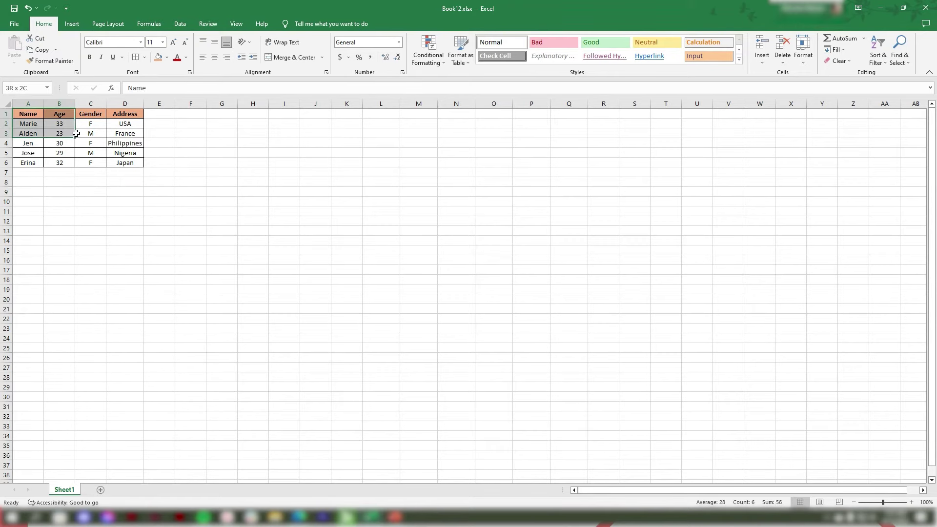
right_click(119, 160)
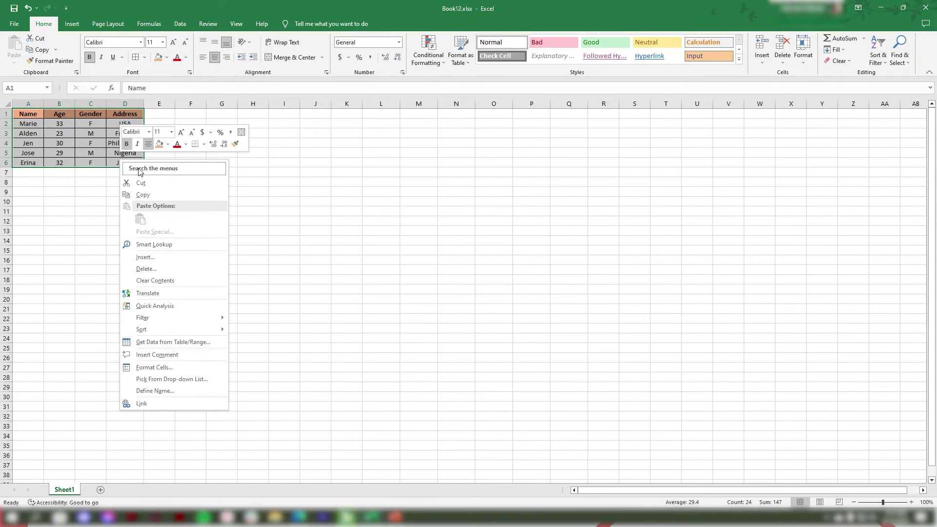
click(144, 196)
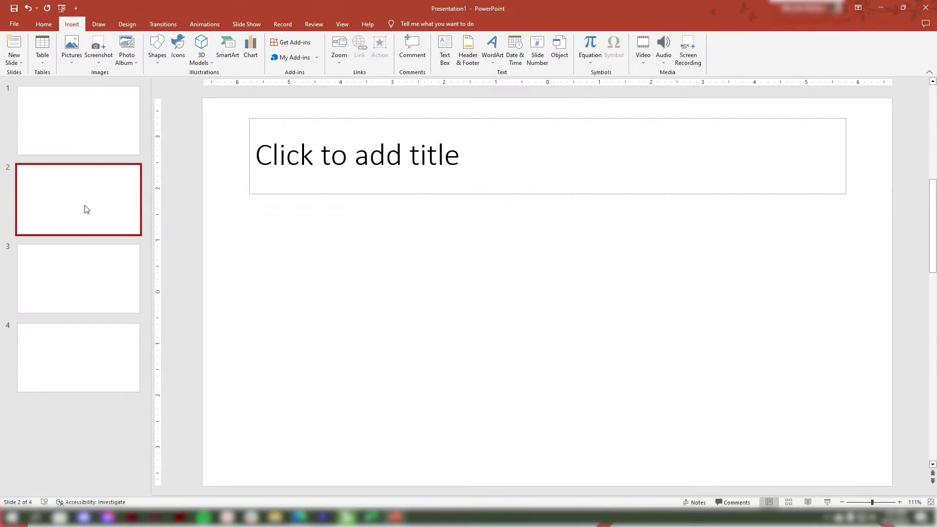
- Paste the copied Excel table onto slide 2, then move to slide 3
right_click(411, 270)
click(444, 304)
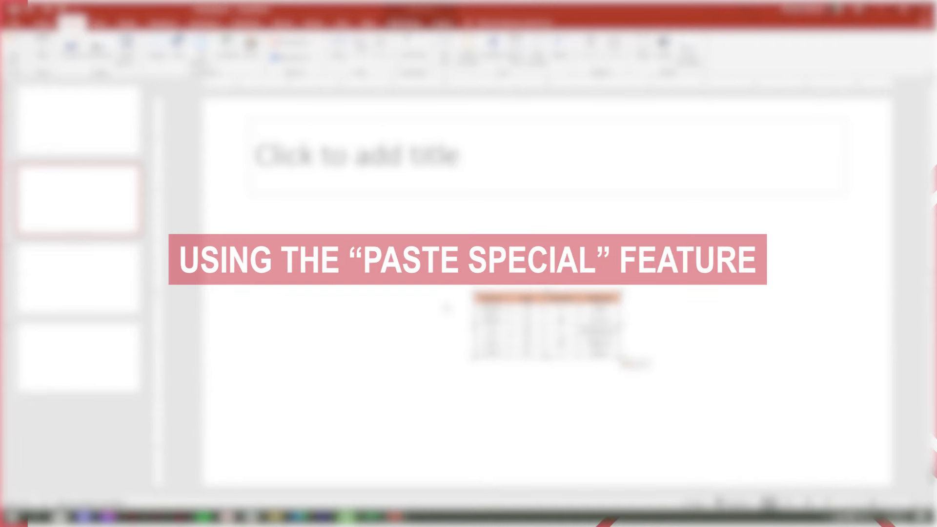
click(105, 256)
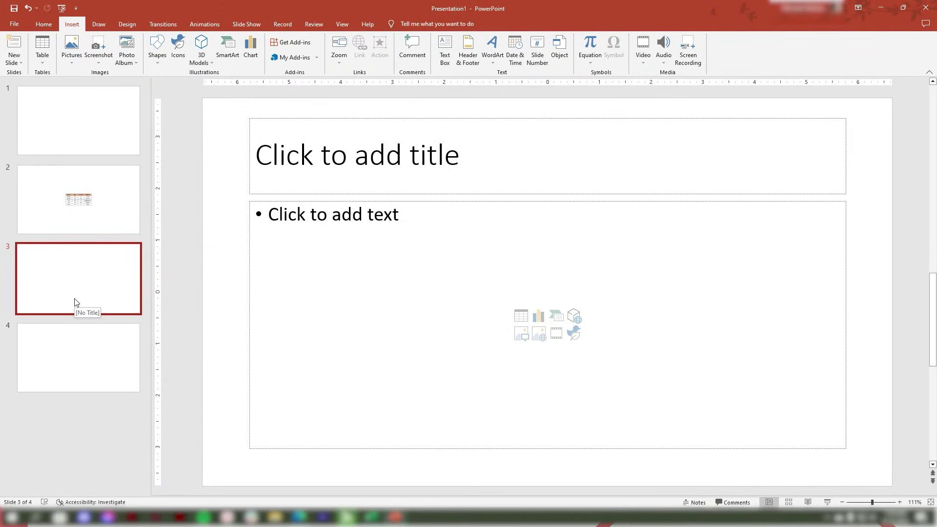
- Paste-link the table on slide 3 as a Microsoft Excel Worksheet Object and nudge it upward
click(45, 25)
key(ctrl+Return)
key(ctrl+Return)
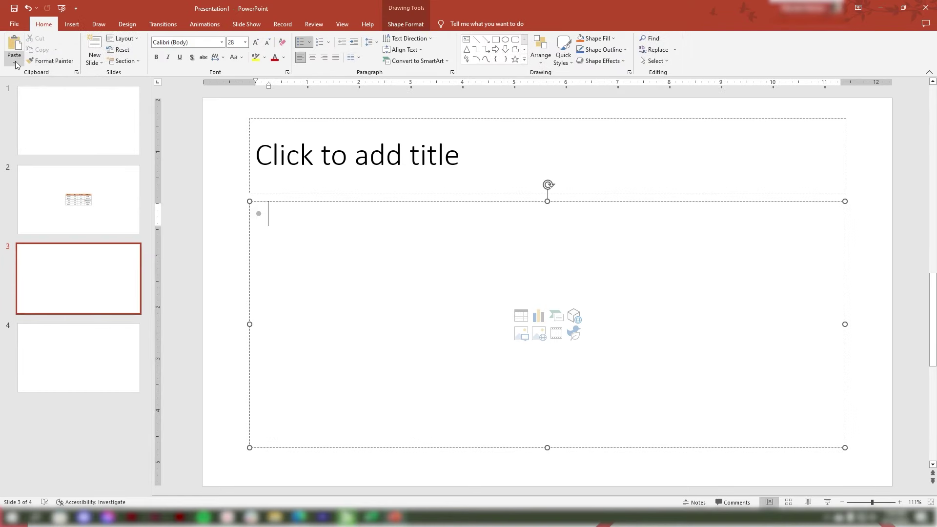
click(15, 64)
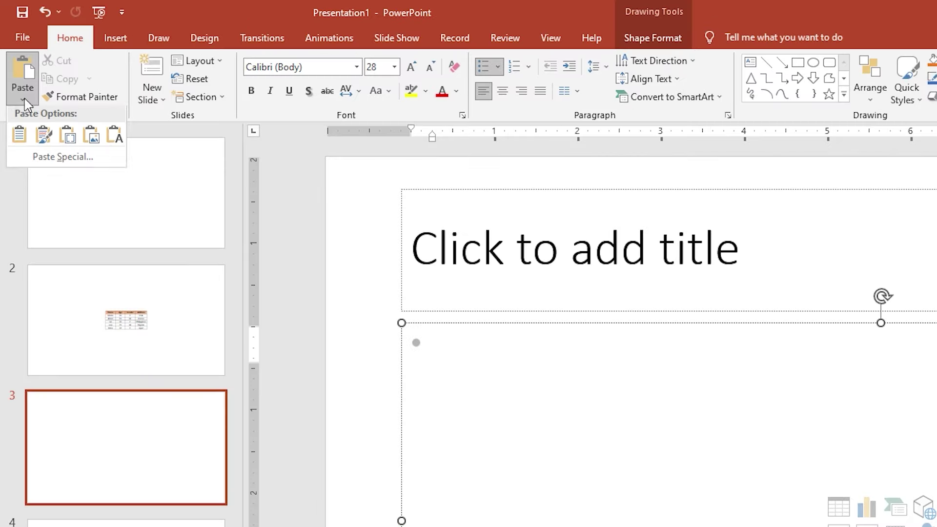
click(47, 159)
click(342, 234)
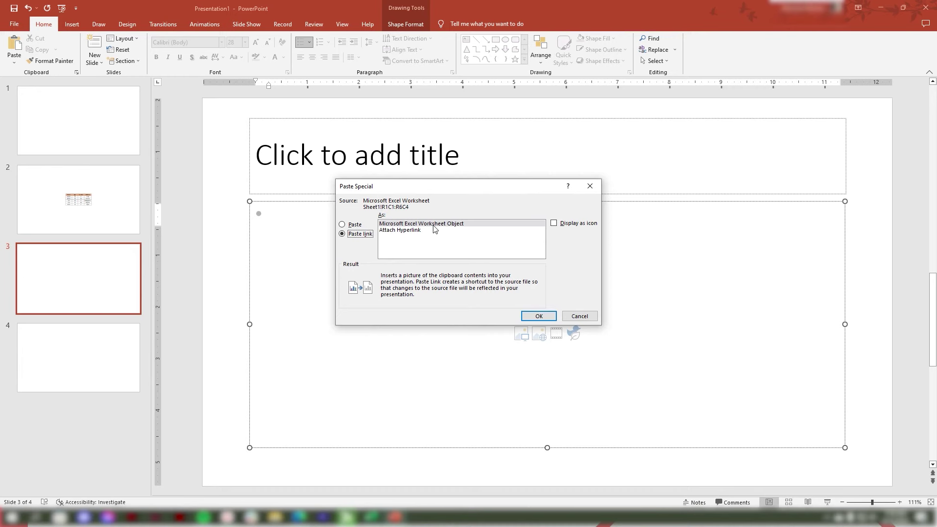
click(435, 225)
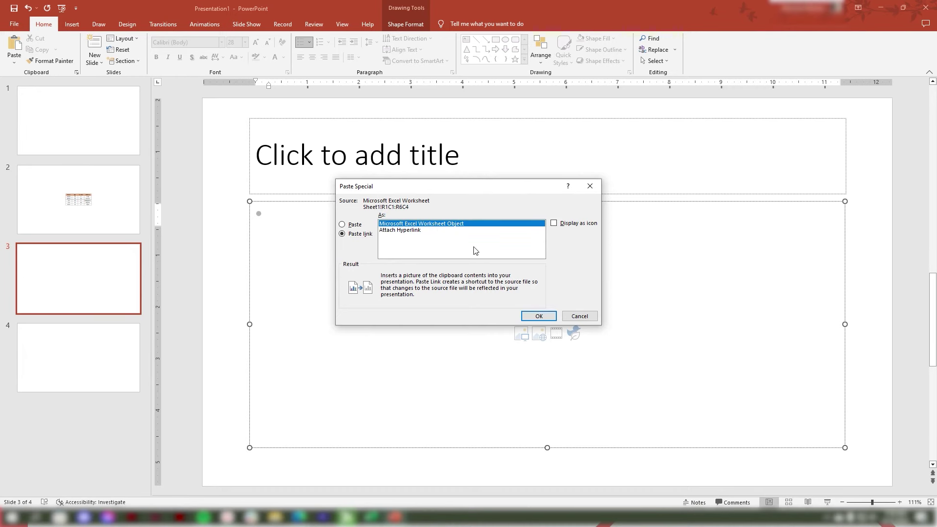
click(535, 316)
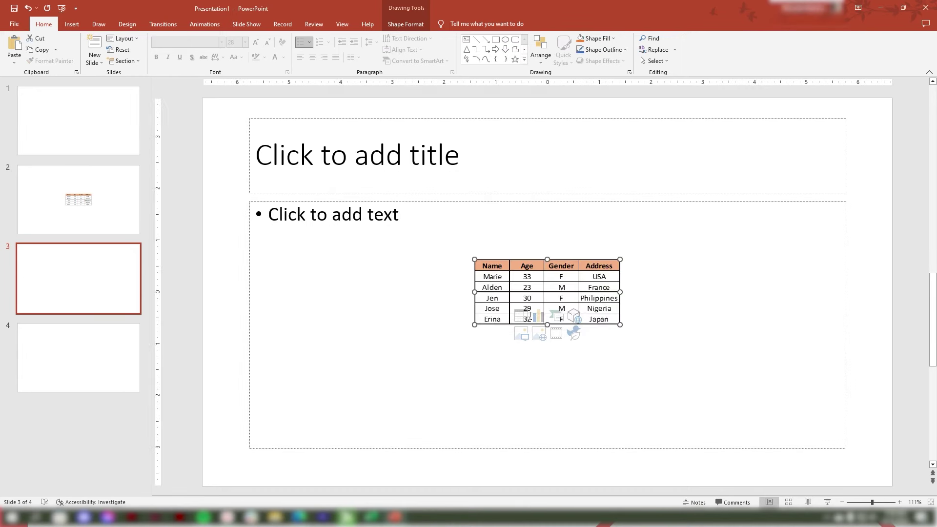
drag(569, 277, 565, 243)
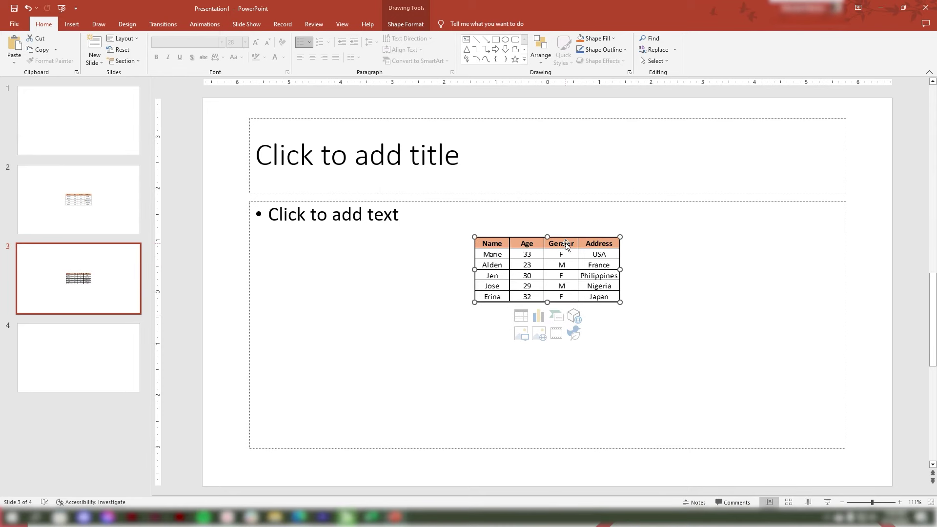
click(731, 244)
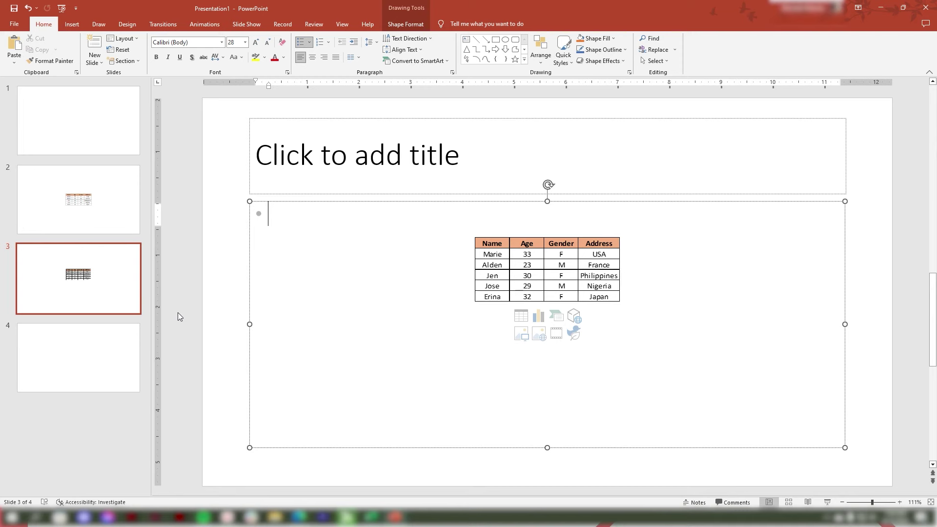
- On blank slide 4, open the Insert Object dialog
click(118, 347)
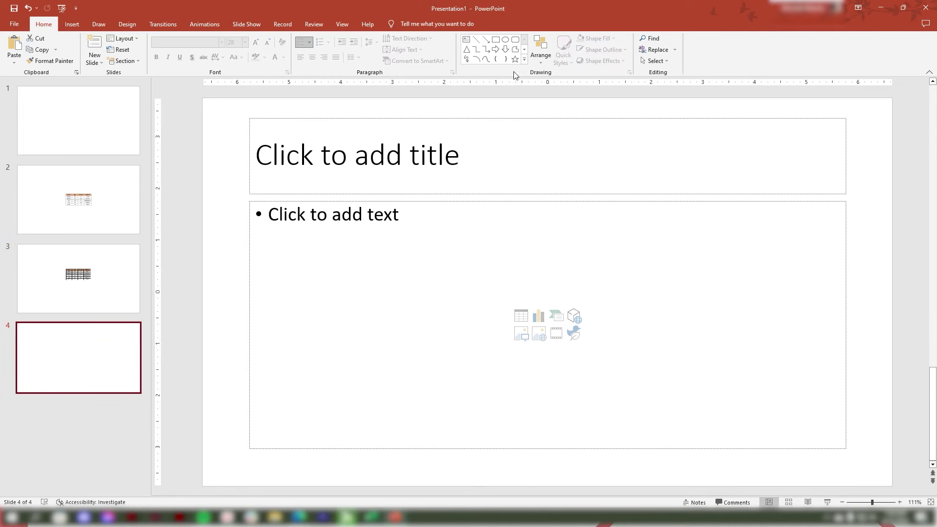
click(72, 24)
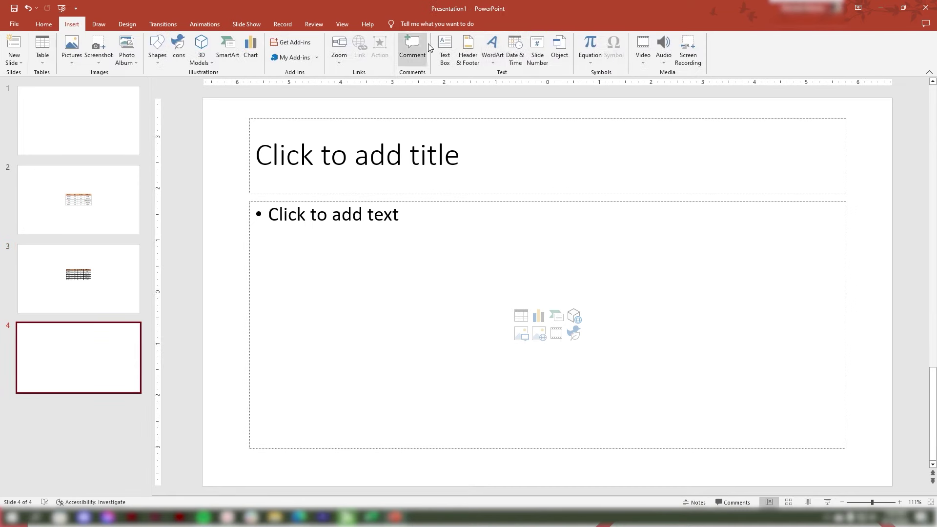
click(559, 51)
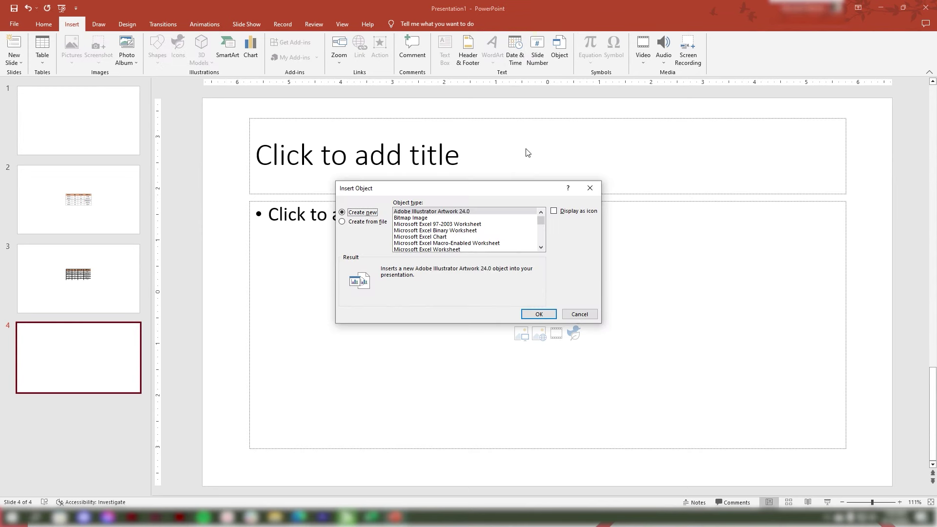
- Embed Book12.xlsx from Downloads on slide 4 using Create from file
click(372, 222)
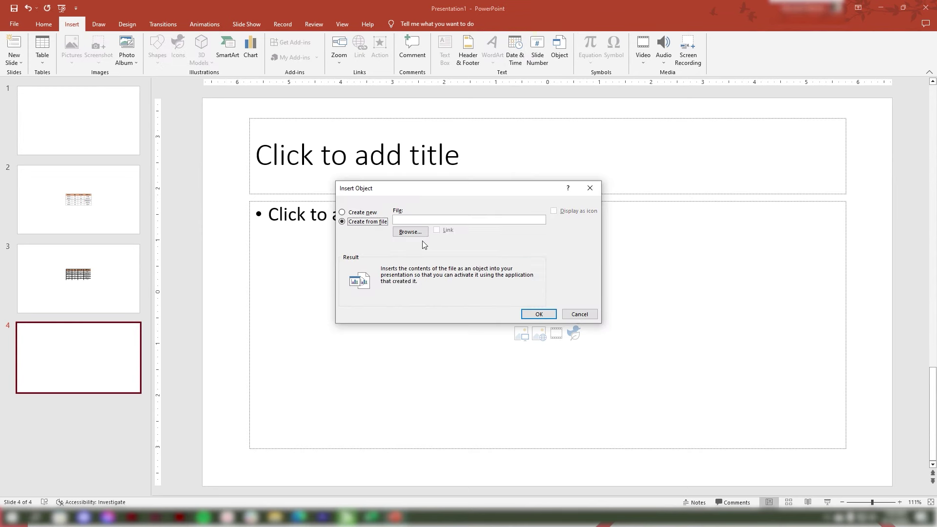
click(414, 234)
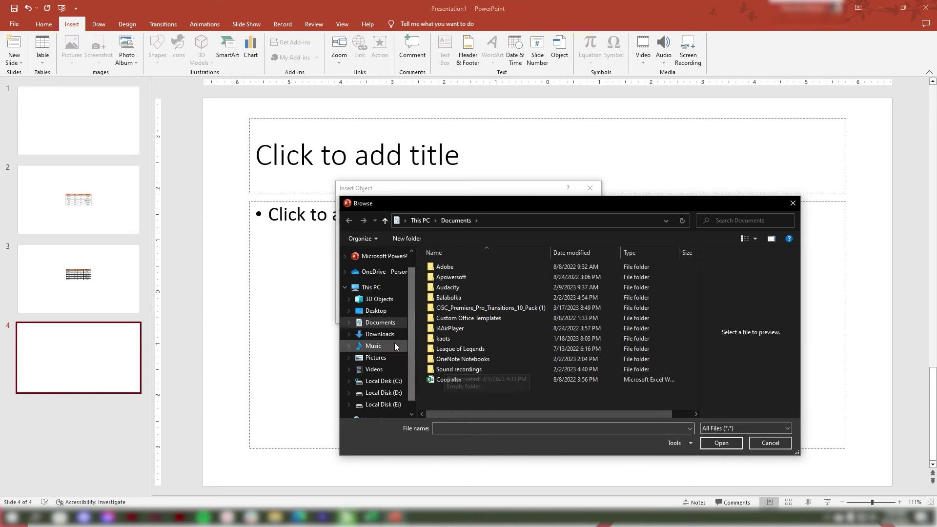
click(381, 334)
click(443, 281)
click(717, 443)
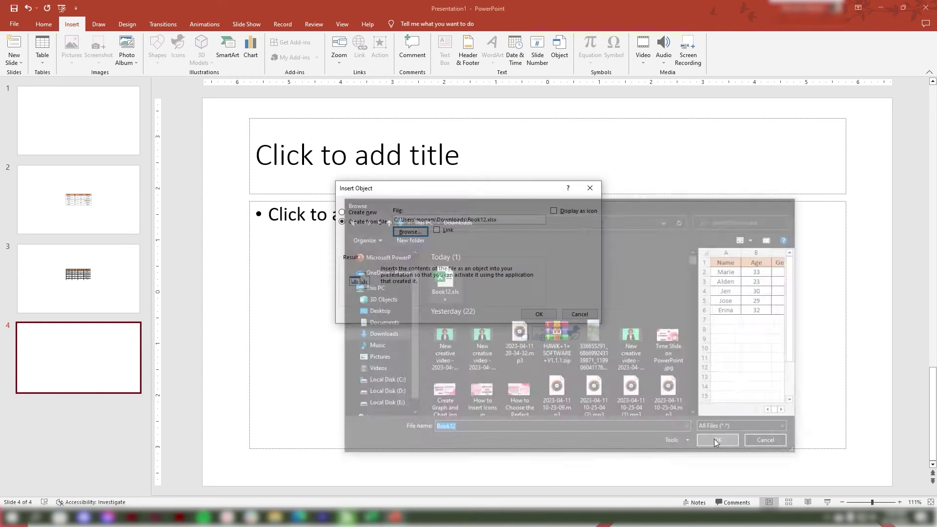
click(543, 316)
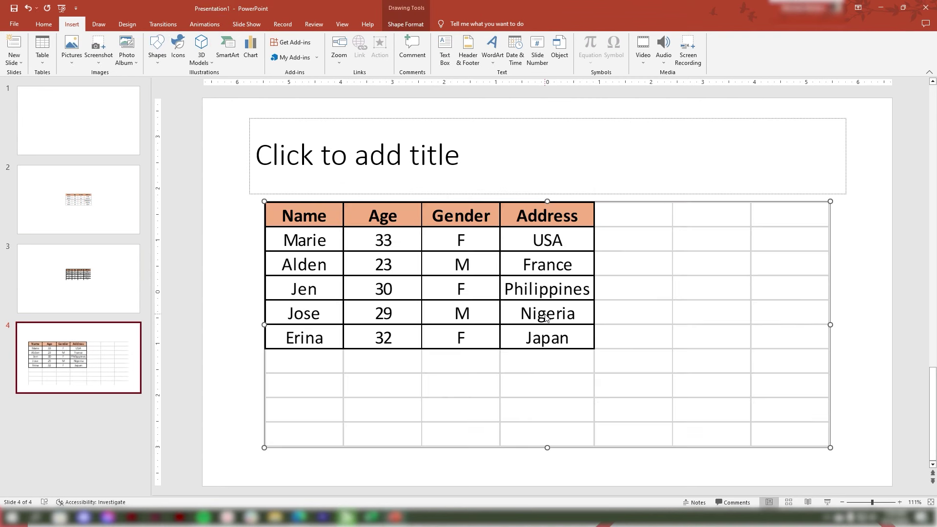